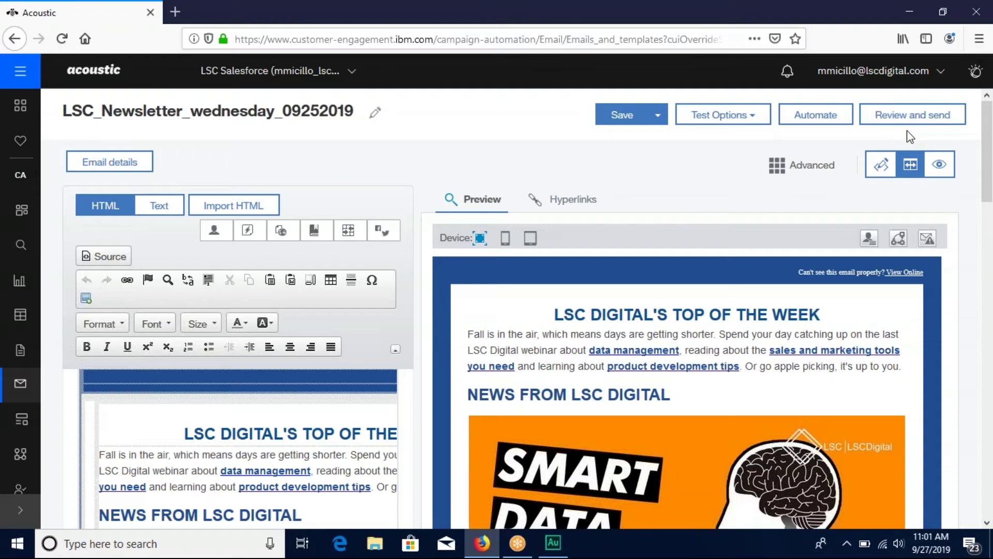
Step: Save the newsletter with Review and send, look over the Set up your email summaries, then go to Address Settings
click(910, 116)
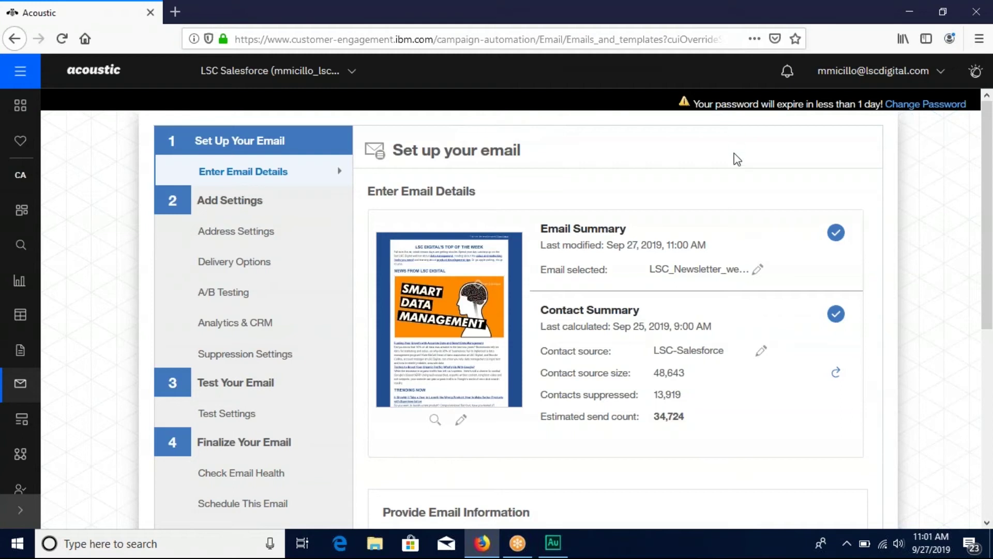
scroll(691, 209, down, 4)
scroll(690, 209, down, 2)
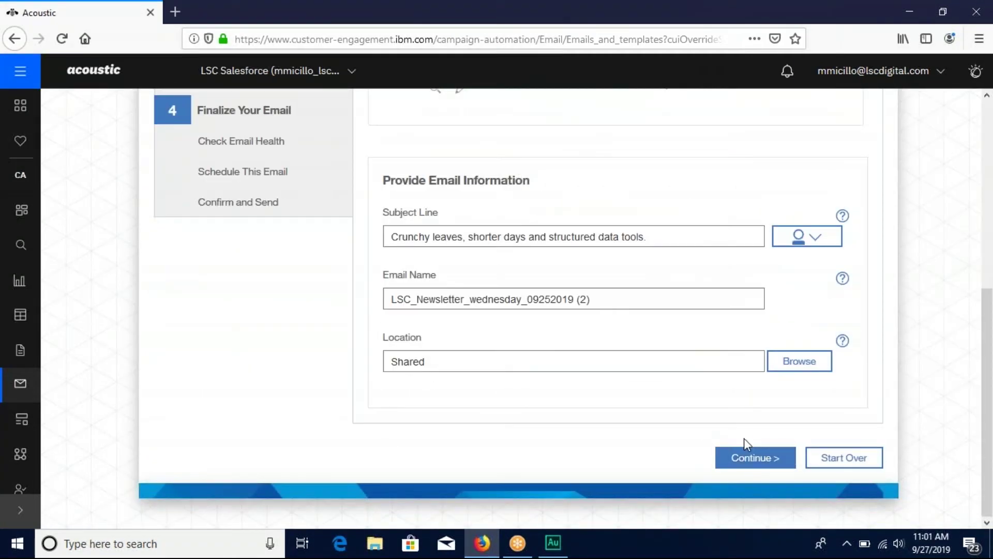
scroll(743, 437, up, 4)
scroll(742, 437, up, 2)
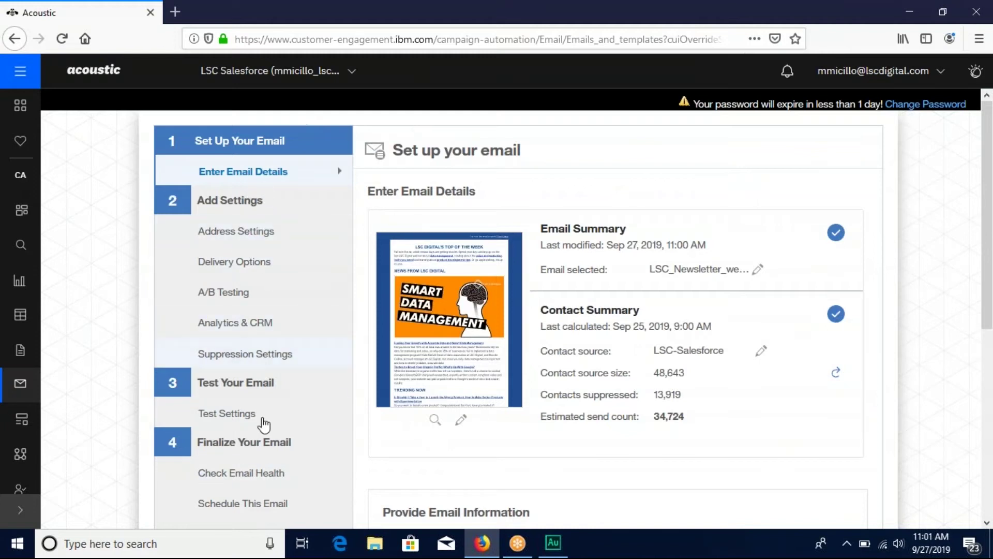
click(234, 237)
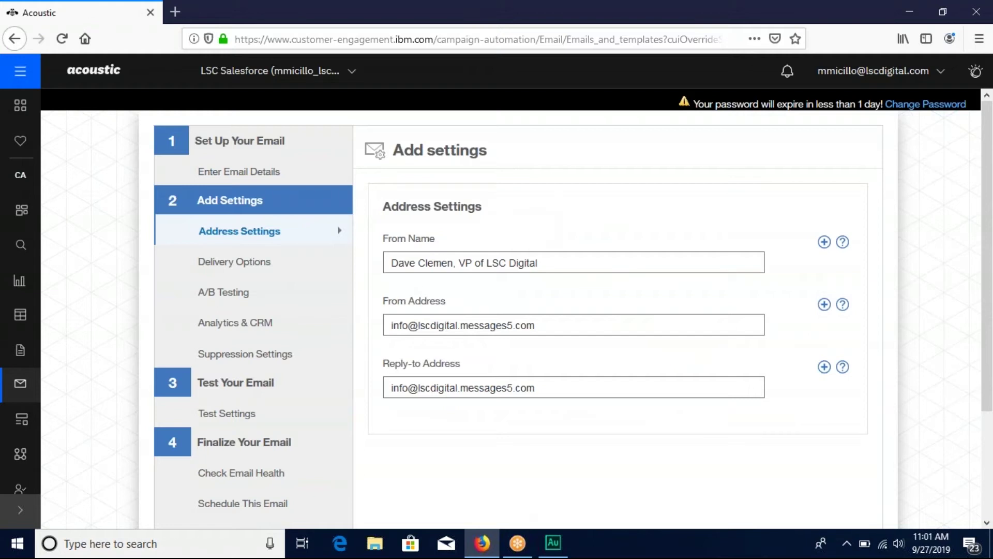
Step: Highlight and check the From Name, From Address and Reply-to Address values
click(507, 265)
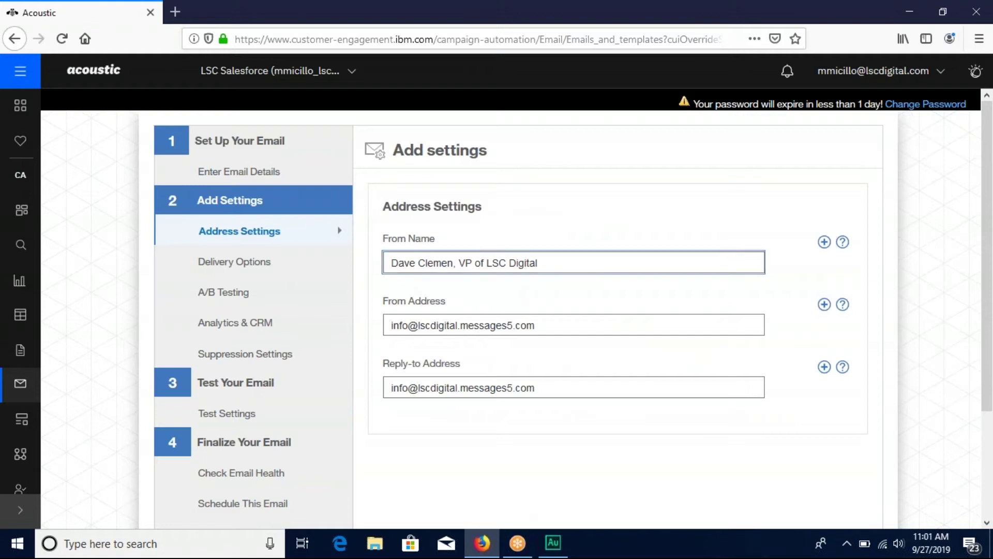
click(280, 233)
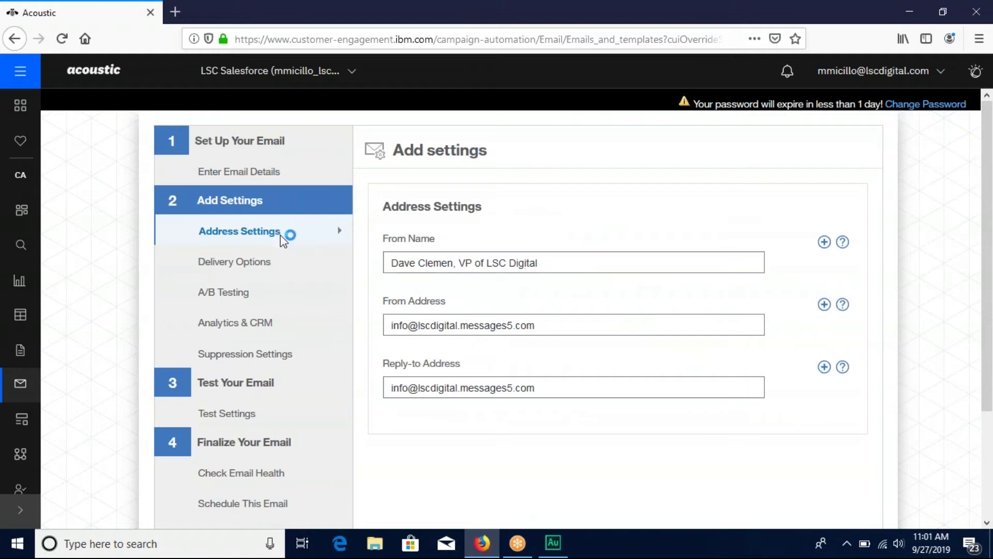
click(401, 262)
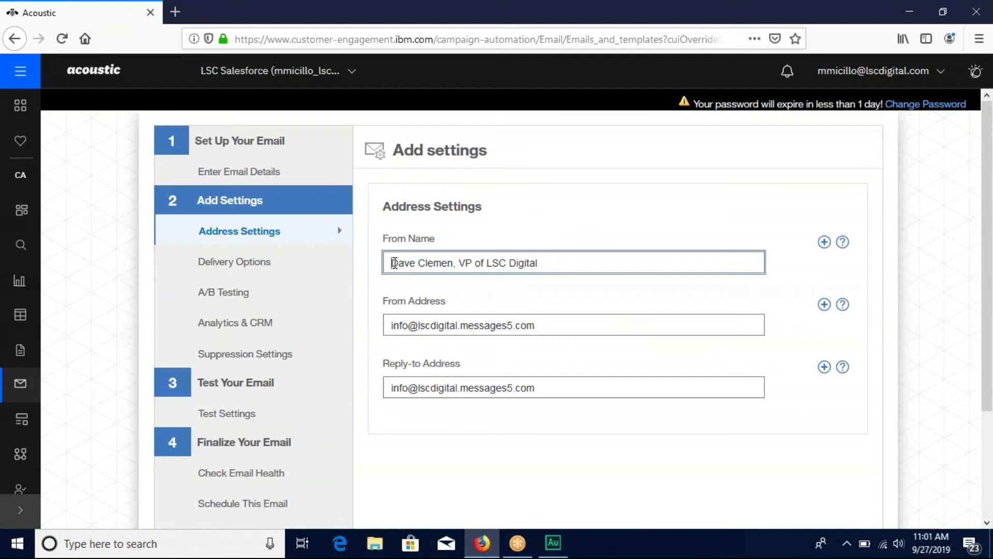
drag(391, 263, 581, 279)
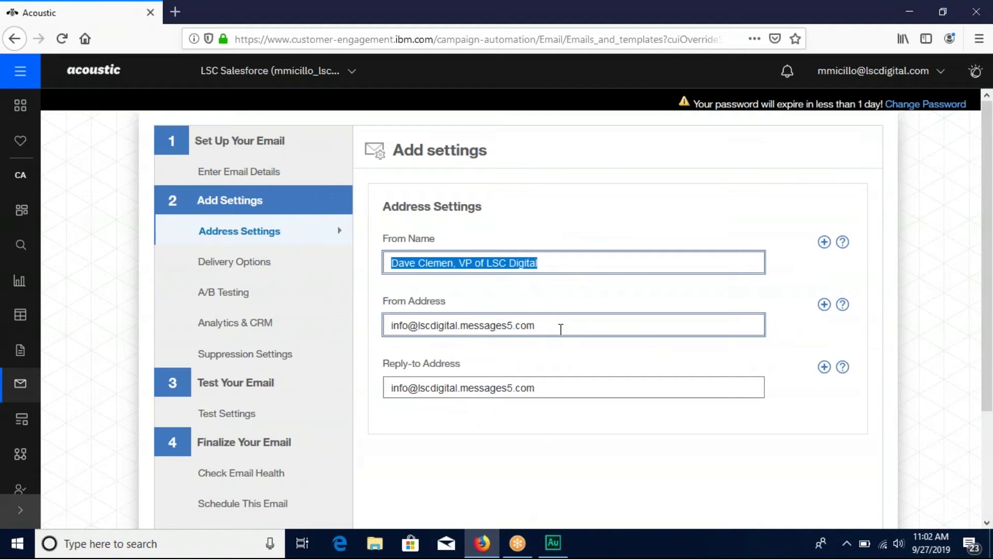
drag(561, 327, 378, 332)
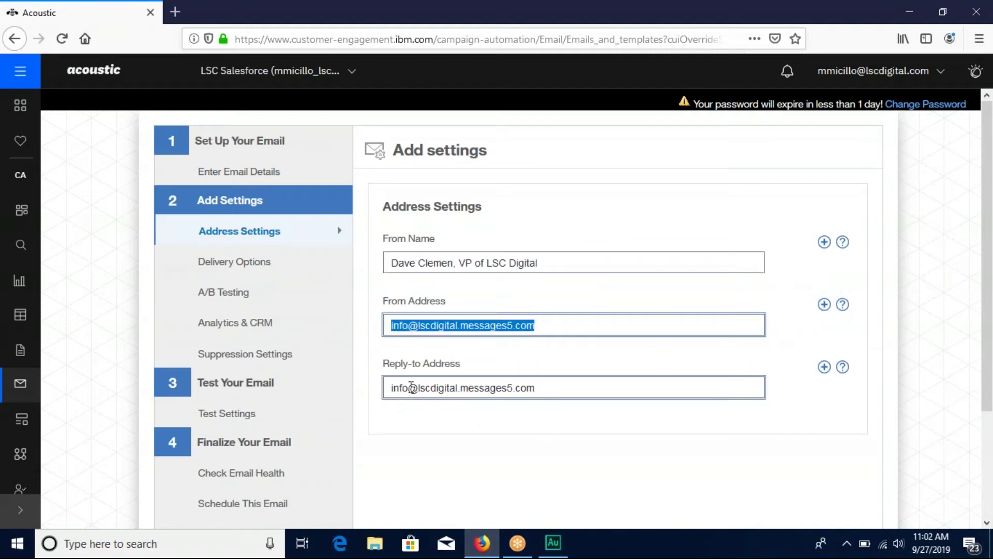
drag(541, 388, 369, 416)
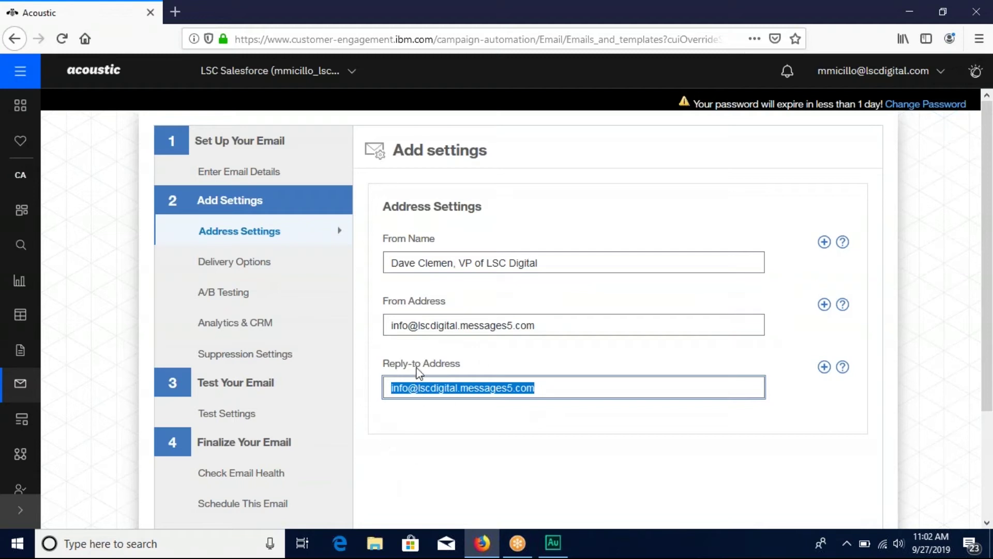
click(195, 265)
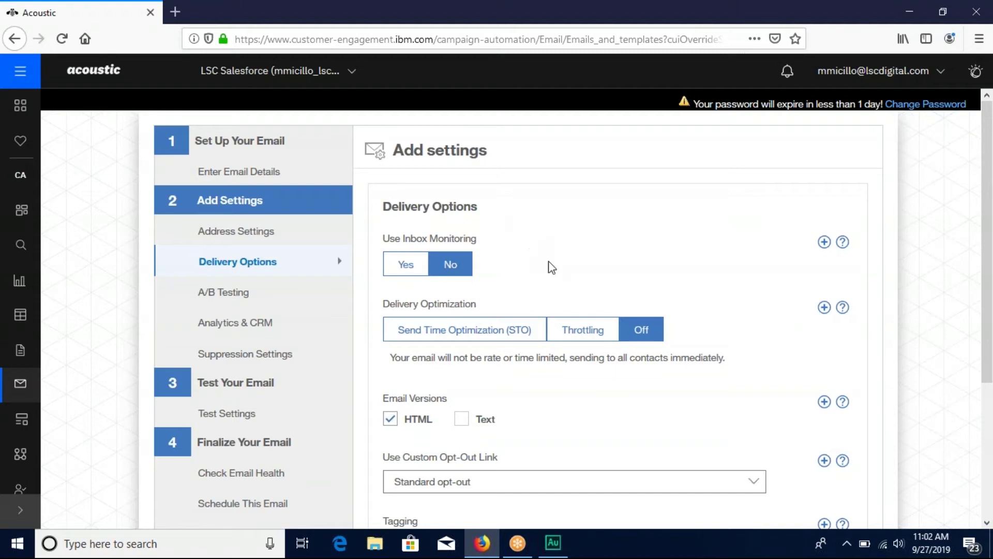
Step: Toggle Use Inbox Monitoring to Yes and back to No, leaving it off
scroll(577, 218, down, 2)
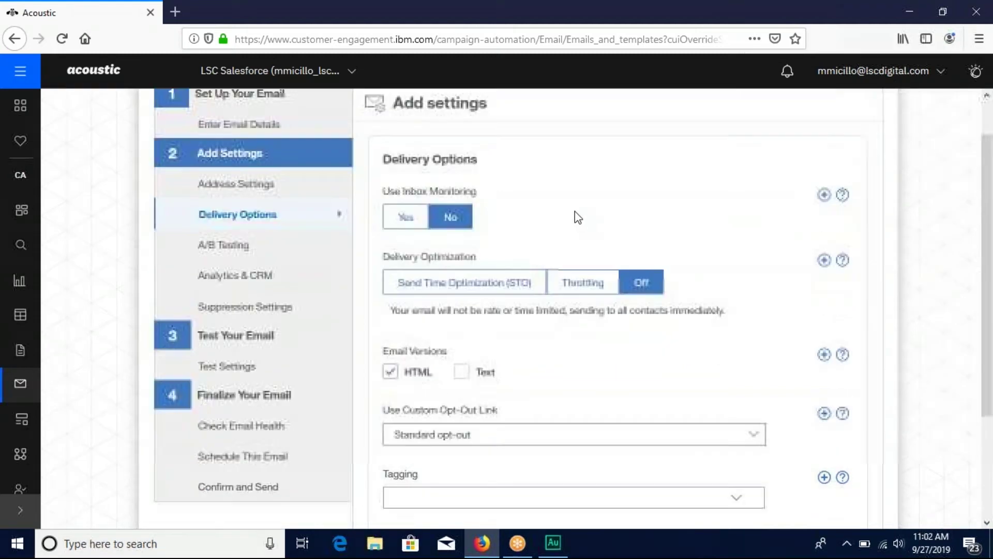
scroll(572, 212, up, 3)
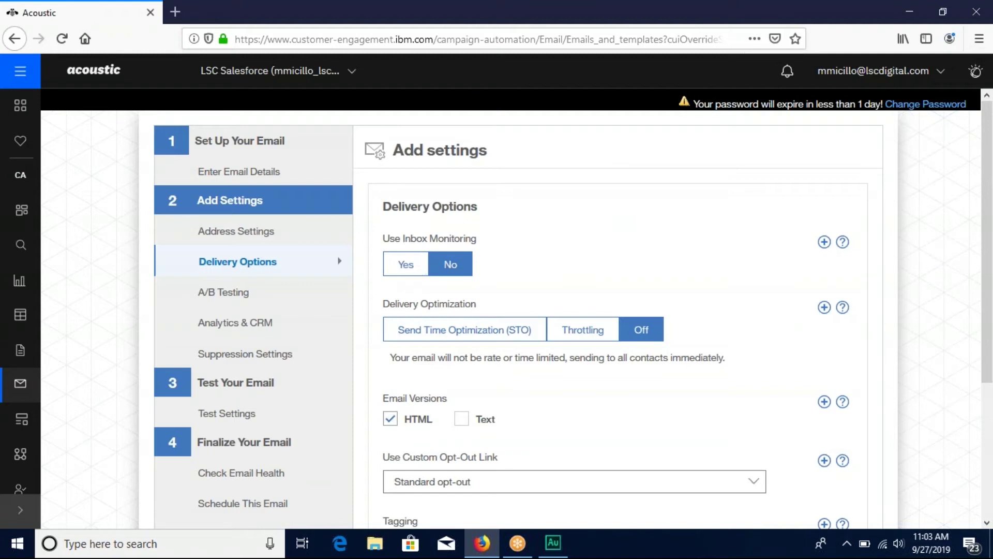
click(417, 263)
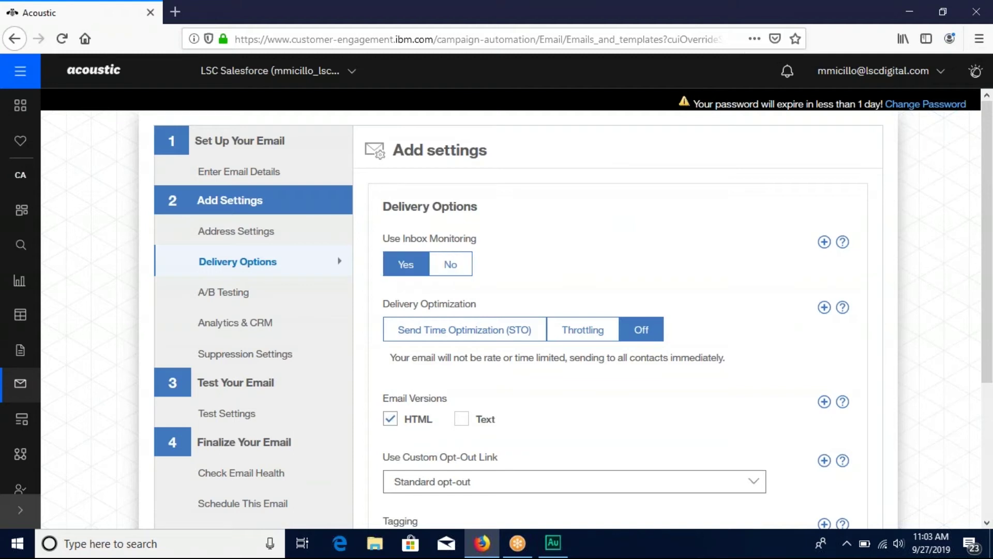
click(450, 265)
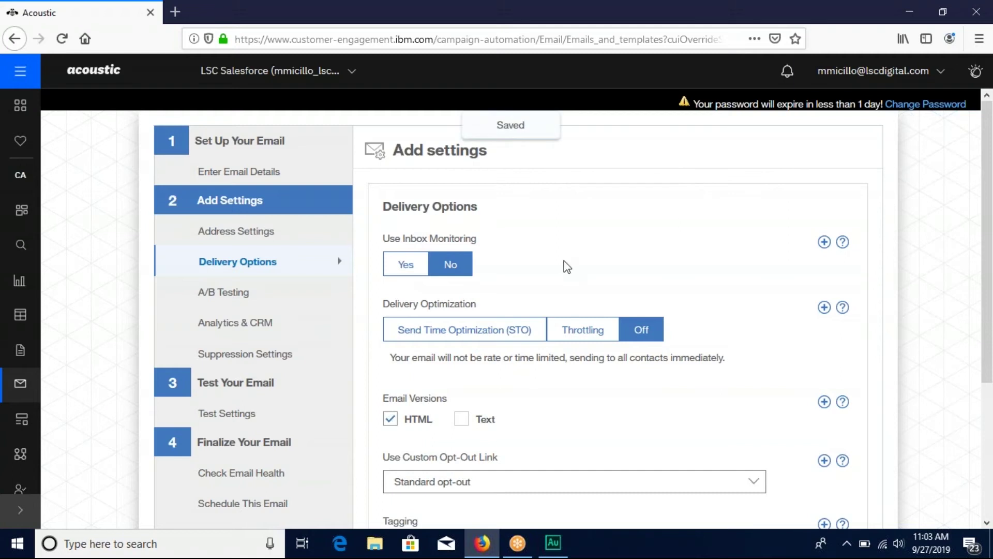
Step: Select Send Time Optimization as the delivery optimization
scroll(639, 207, down, 1)
scroll(638, 207, down, 3)
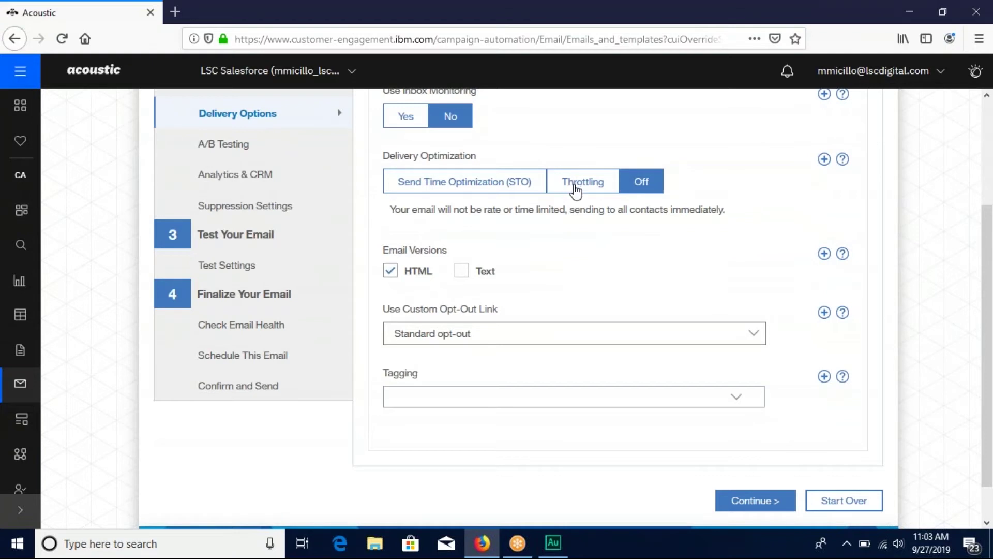
click(476, 187)
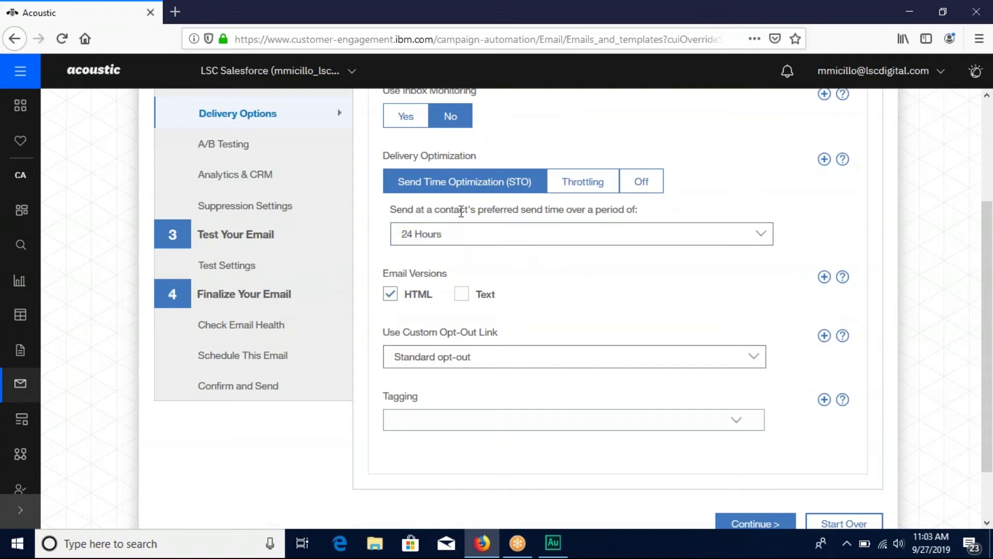
Step: Keep the 24 Hours optimization period, then switch delivery optimization to Throttling
click(760, 240)
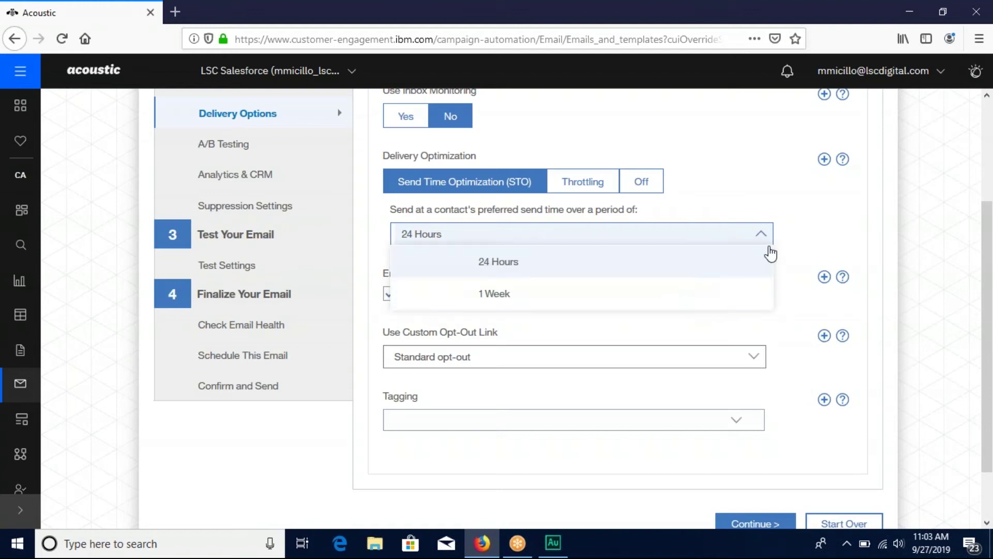
click(769, 249)
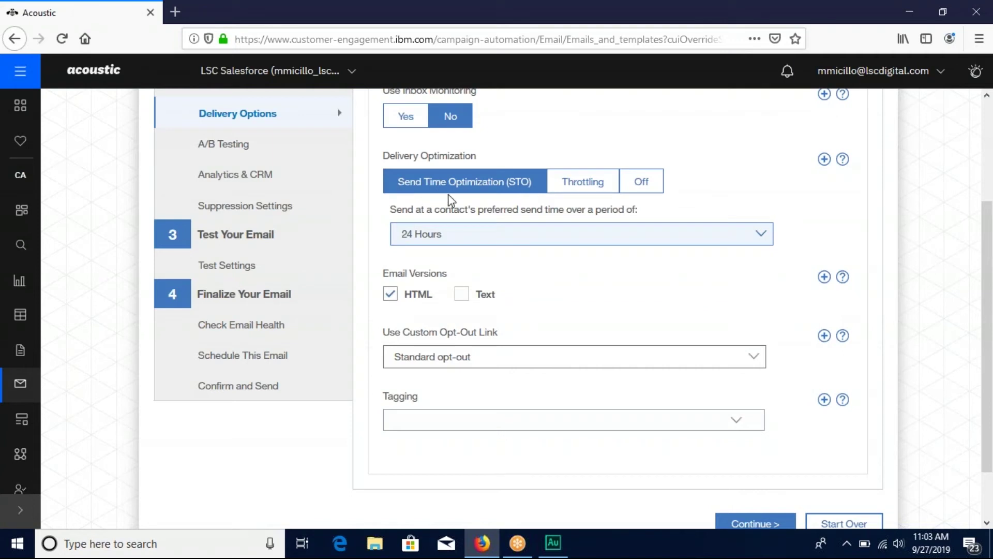
click(583, 193)
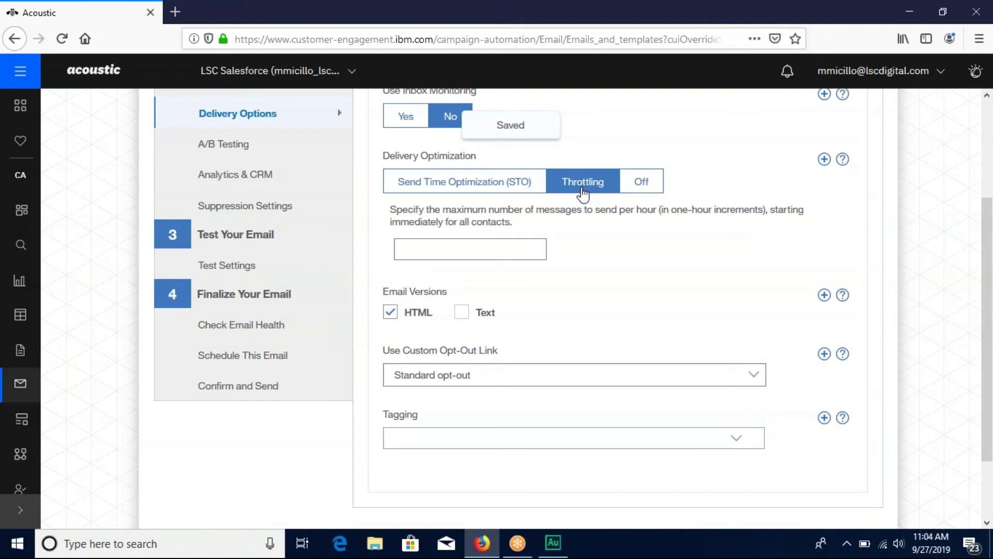
click(478, 255)
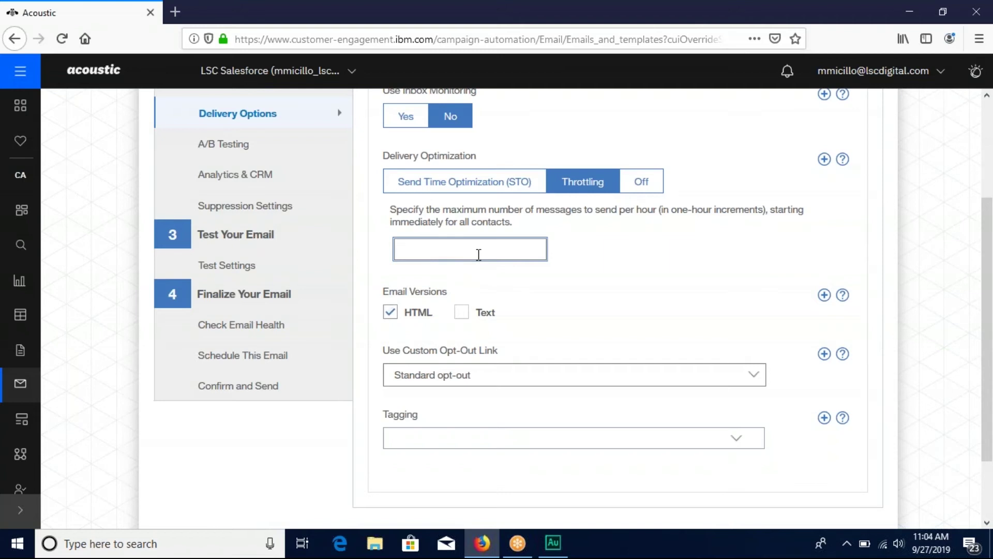
text(1000)
key(BackSpace)
key(BackSpace)
key(BackSpace)
key(BackSpace)
text(5000)
key(BackSpace)
key(BackSpace)
key(BackSpace)
key(BackSpace)
click(728, 207)
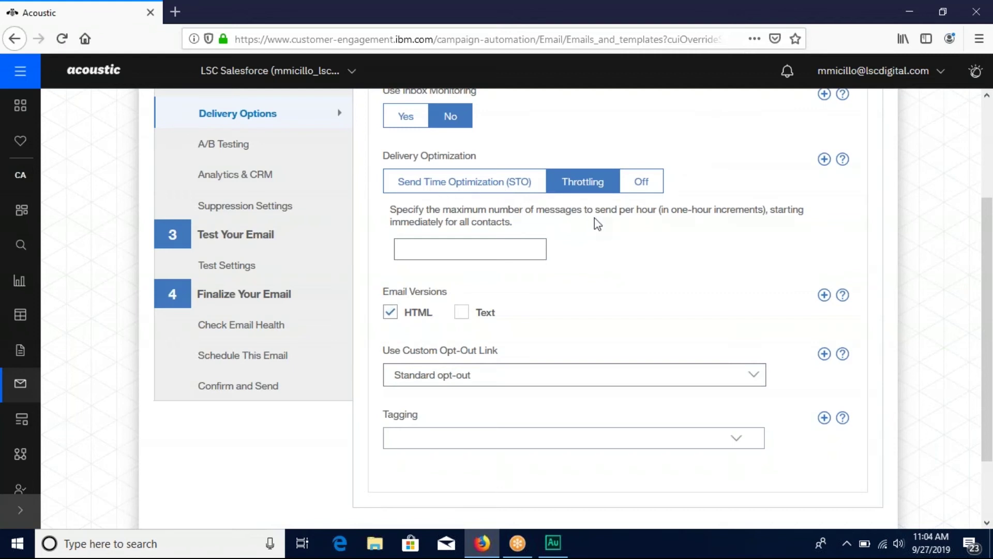
scroll(594, 243, down, 3)
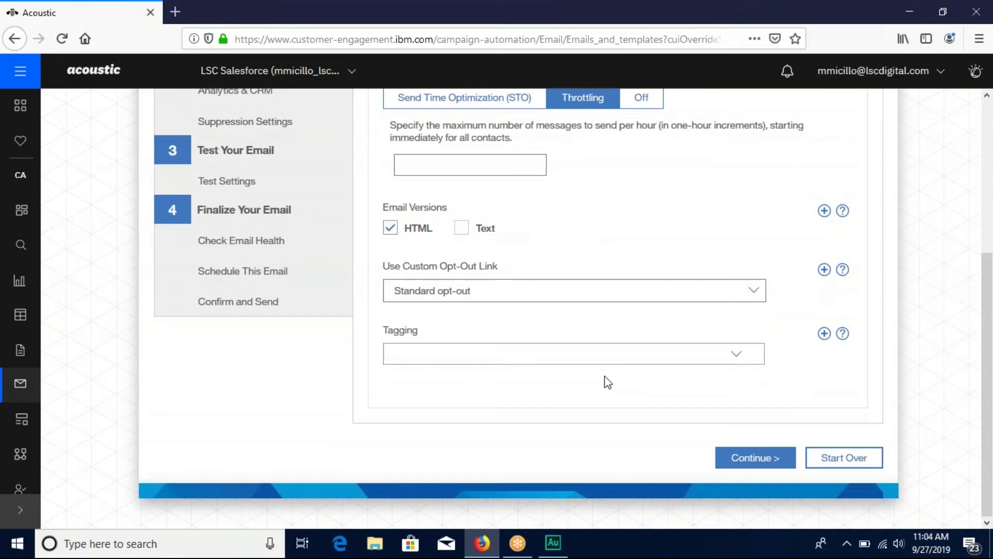
scroll(486, 318, up, 5)
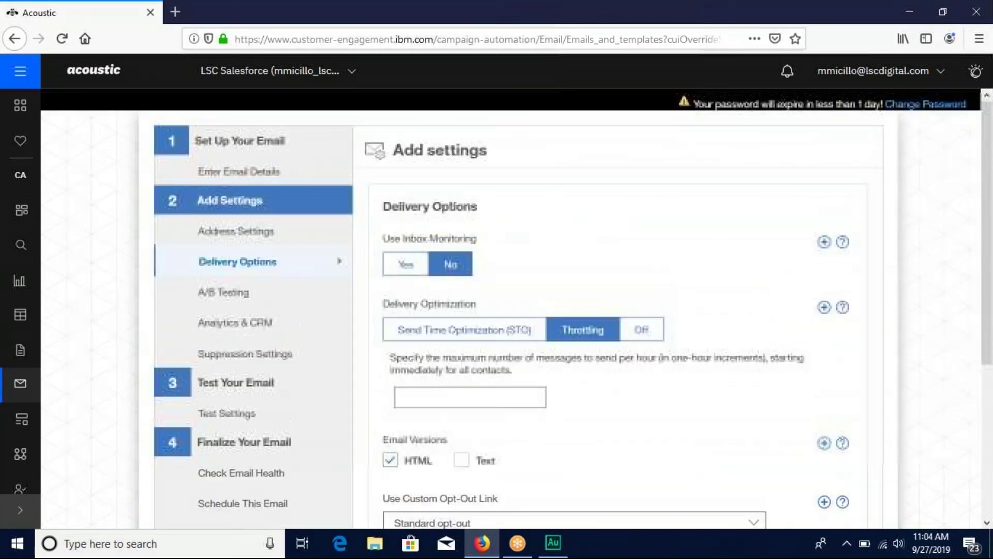
Step: Turn on A/B Testing for the newsletter
click(284, 294)
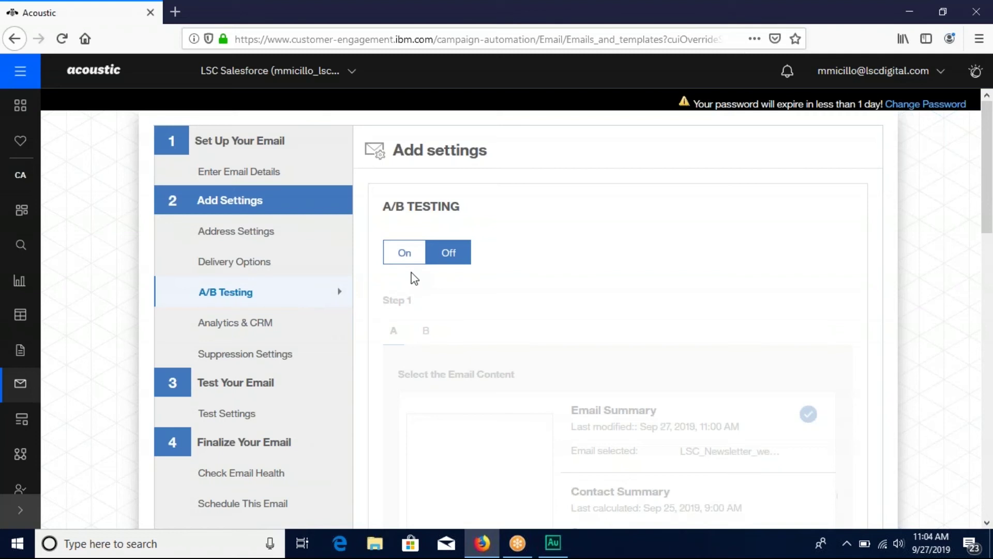
click(409, 255)
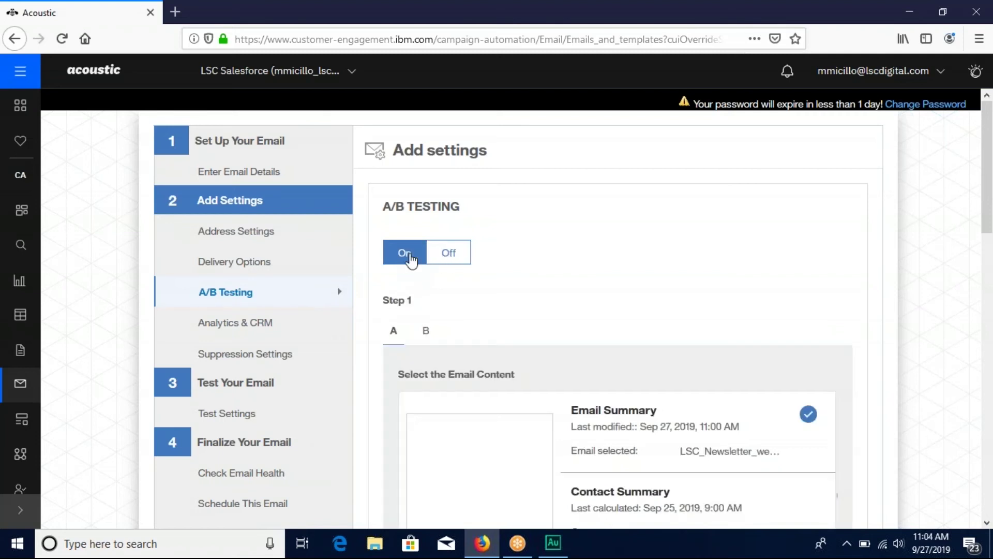
scroll(615, 257, down, 3)
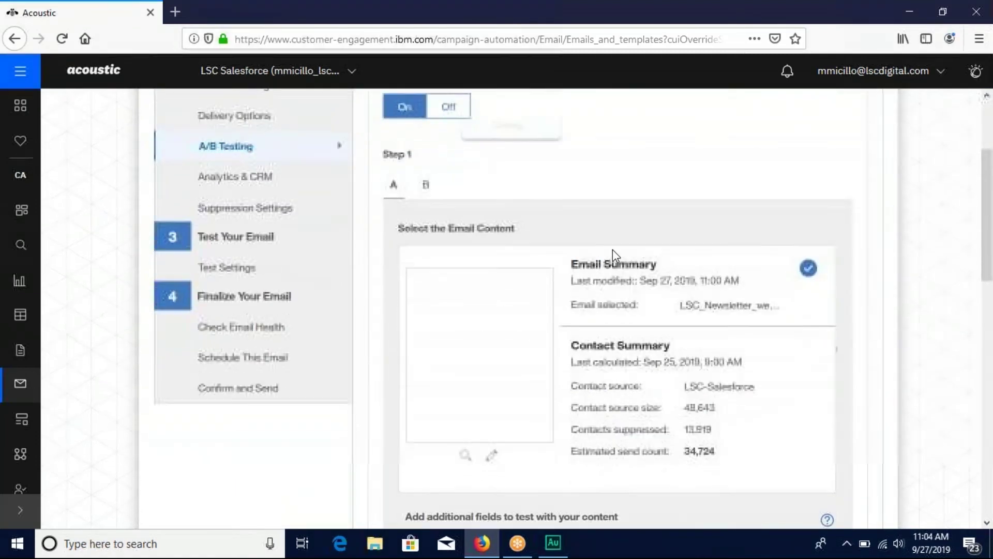
scroll(567, 174, up, 2)
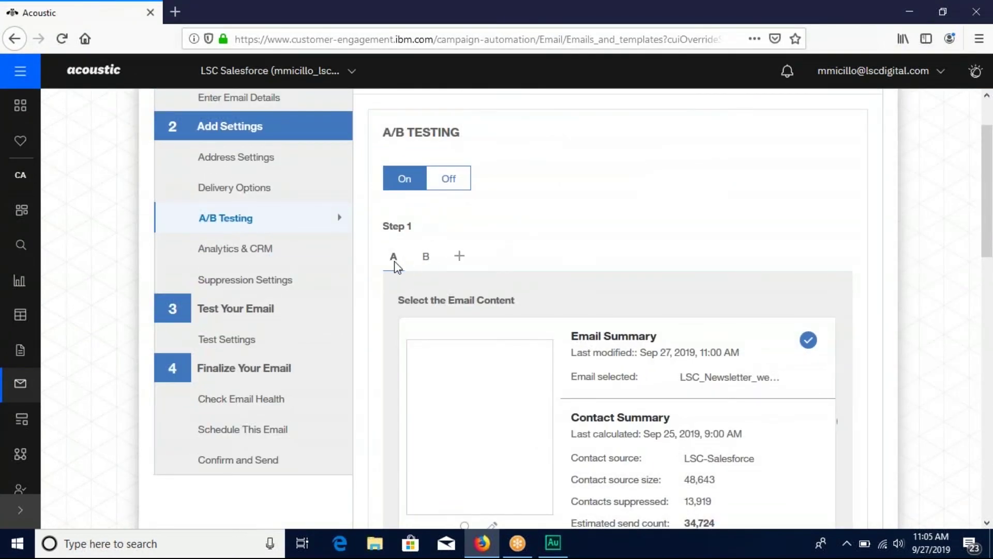
Step: Compare the email content of versions A and B, ending on version B
click(424, 257)
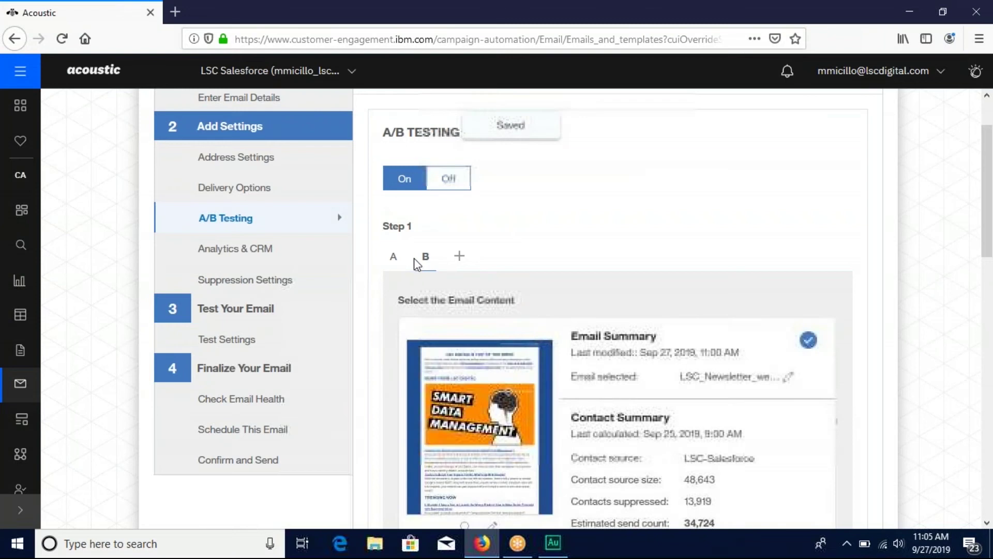
click(403, 262)
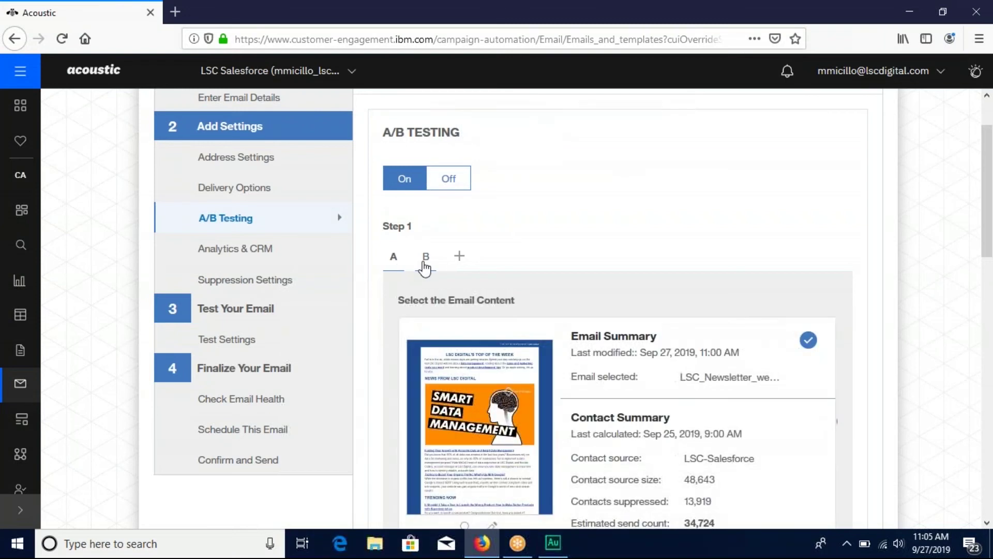
click(423, 262)
scroll(709, 257, down, 2)
scroll(709, 257, down, 2)
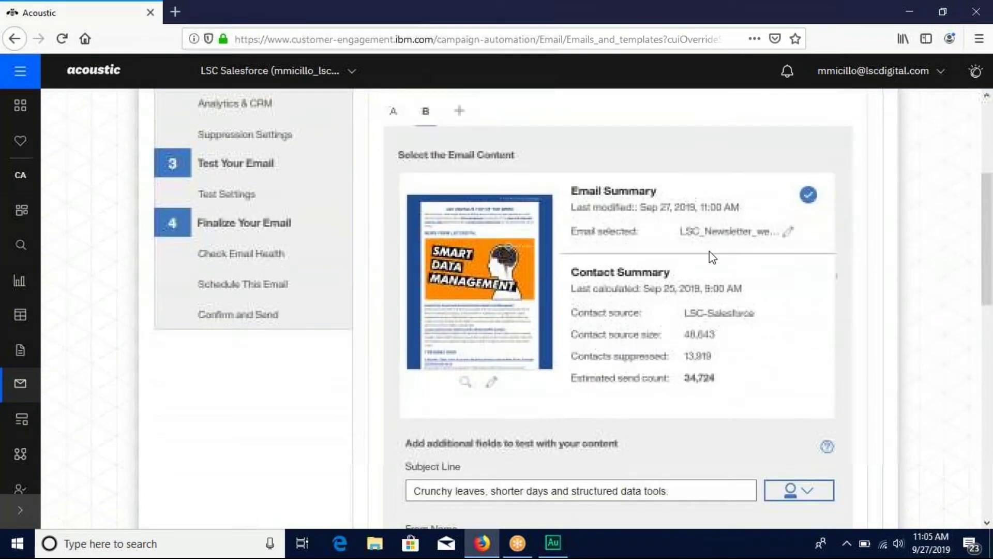
scroll(709, 257, down, 2)
scroll(709, 257, up, 5)
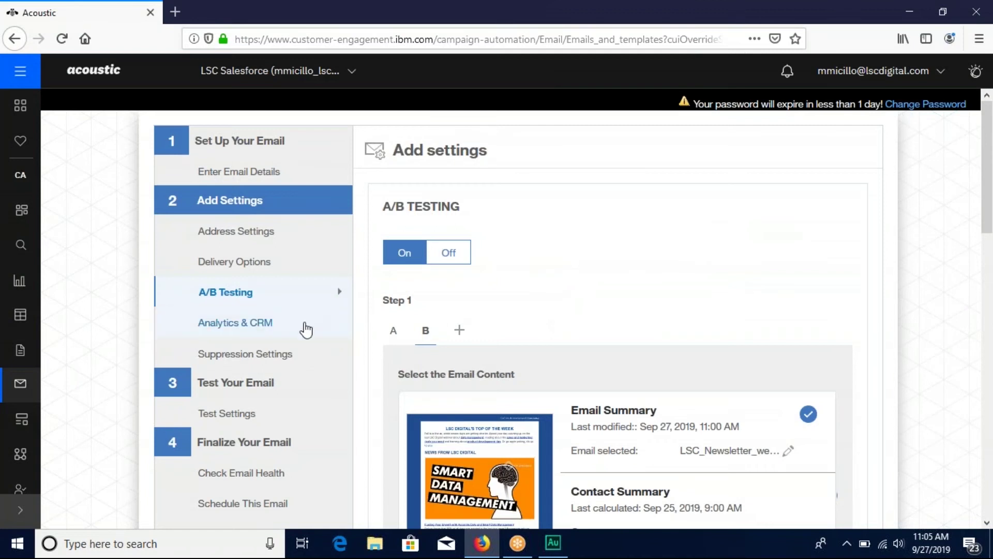
click(244, 413)
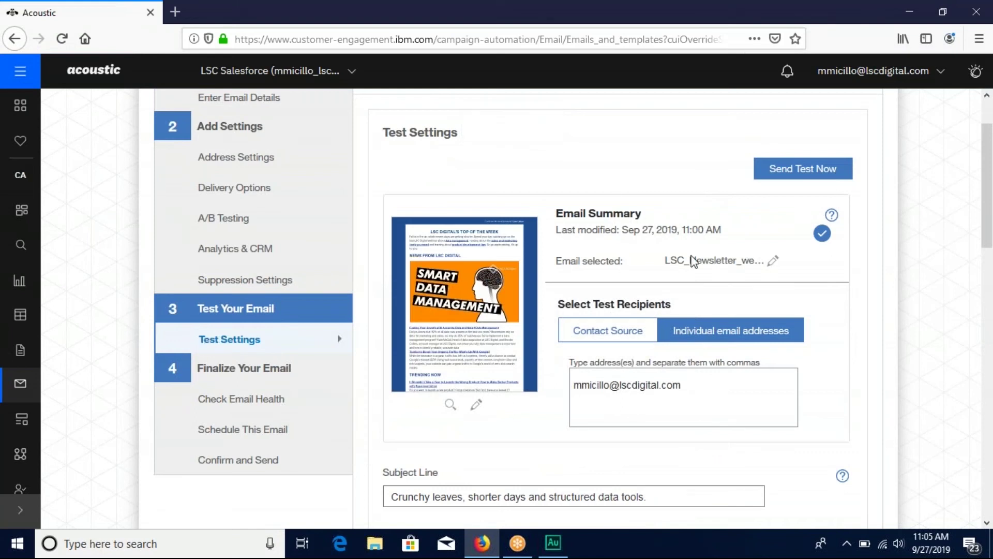
Step: Check the Test Settings recipient, subject line and email name, then run the email health check
scroll(647, 326, down, 1)
scroll(672, 318, down, 1)
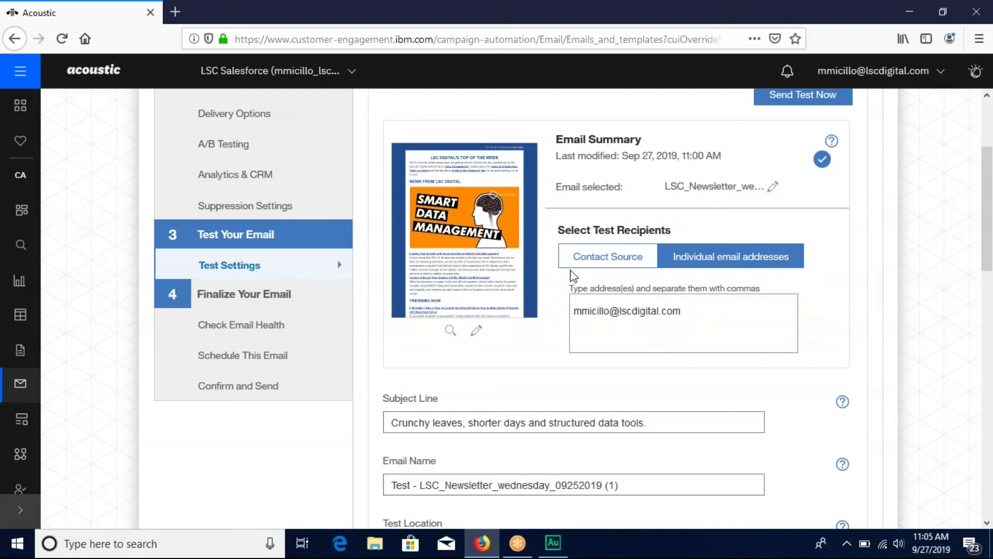
scroll(535, 337, down, 1)
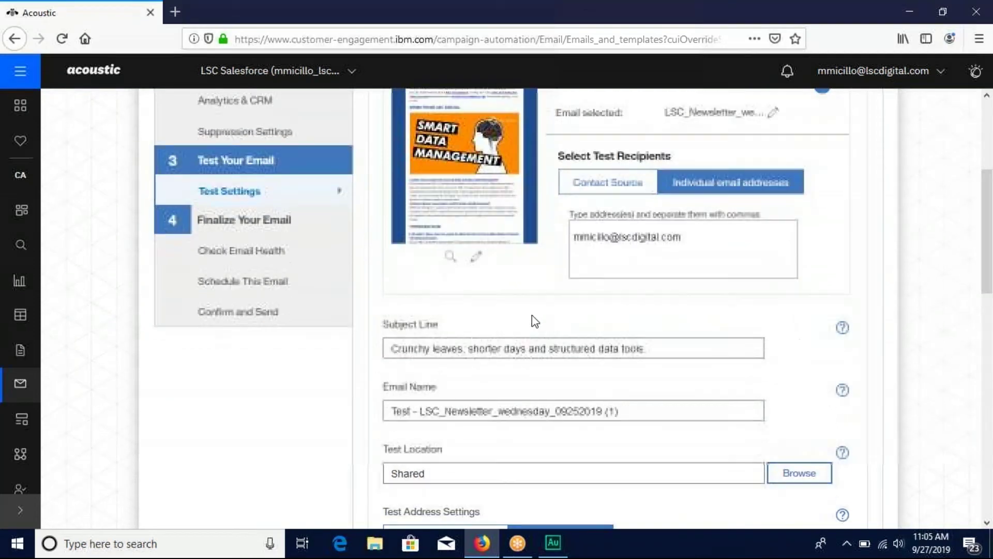
scroll(532, 315, up, 2)
scroll(532, 315, up, 2)
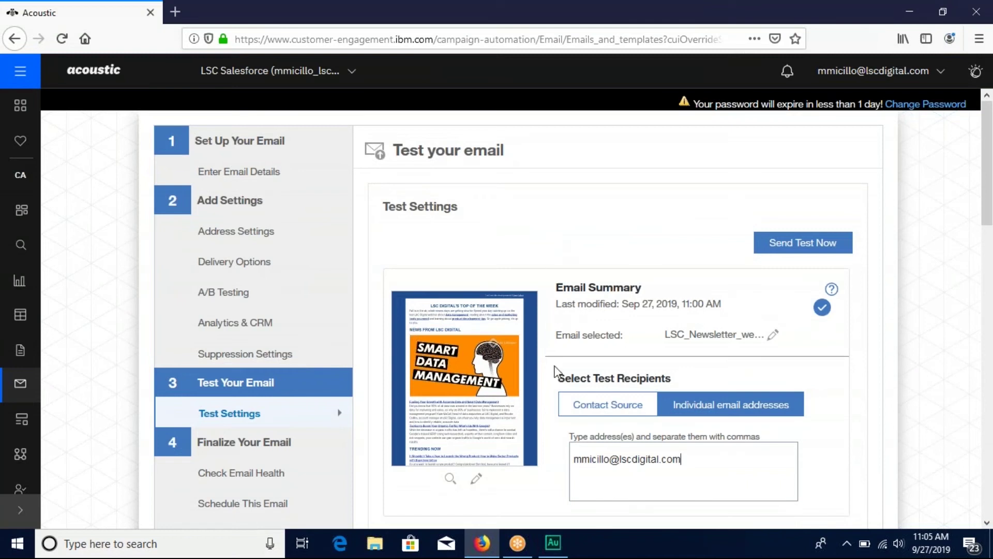
scroll(253, 372, down, 1)
scroll(250, 377, down, 1)
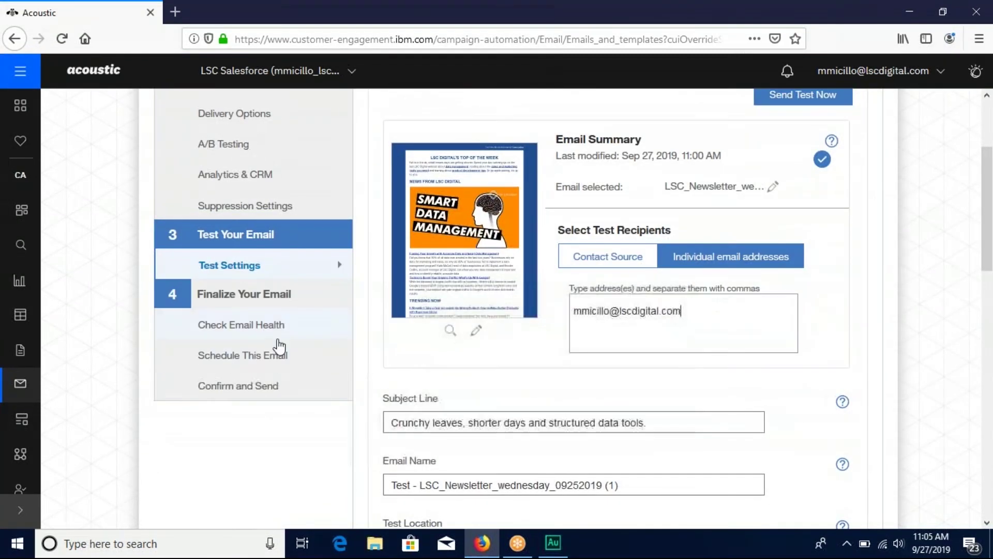
click(263, 327)
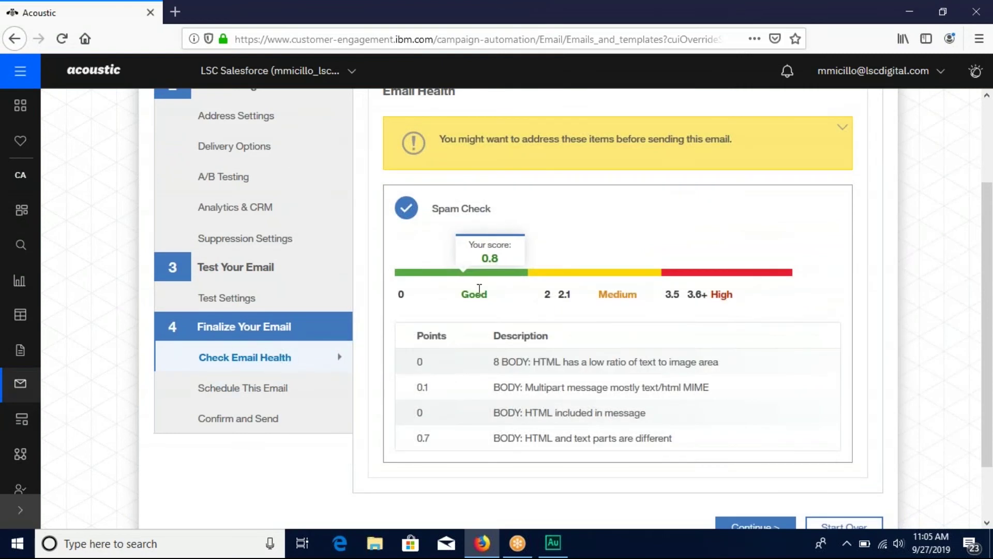
Step: Review the Good-rated 0.8 spam check score and its table, then continue to scheduling
scroll(642, 224, up, 3)
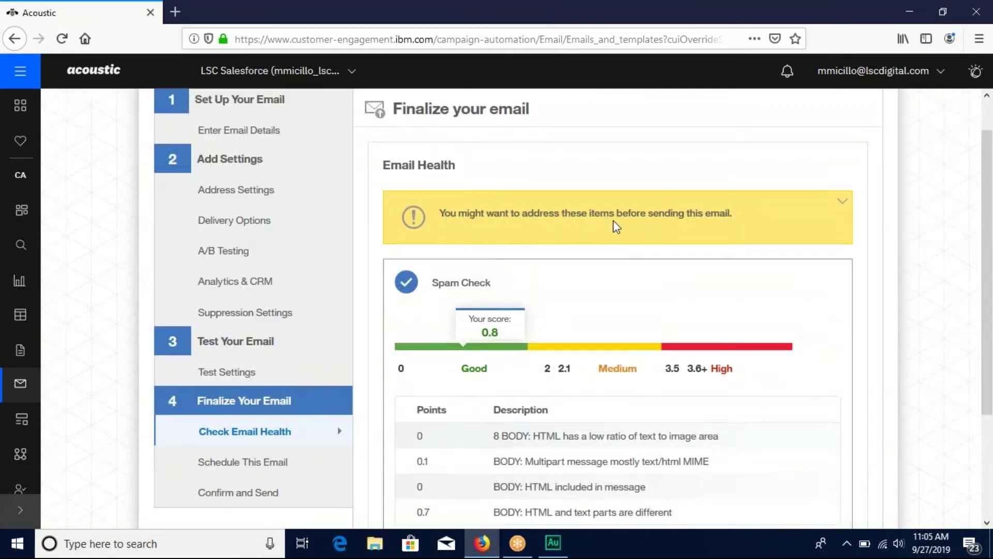
scroll(554, 257, down, 2)
scroll(495, 463, down, 2)
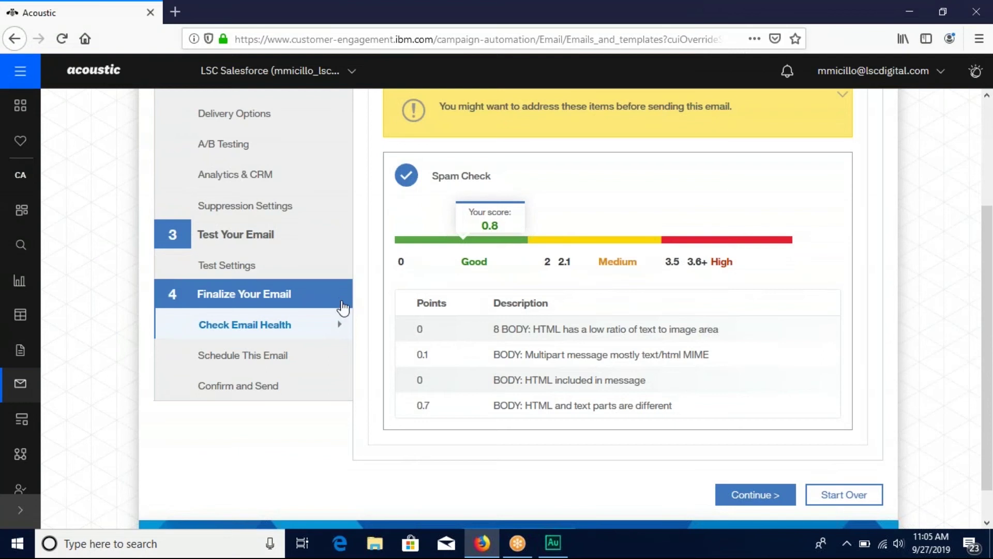
click(243, 356)
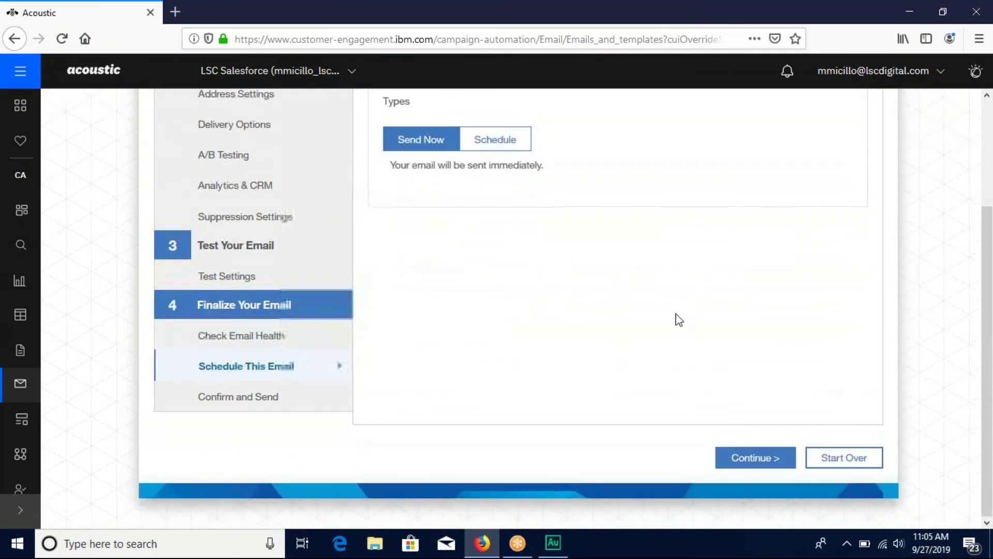
Step: Switch from Send Now to Schedule and set the send for 9/27/2019 at 12:06 PM
scroll(704, 356, up, 4)
scroll(489, 307, down, 3)
click(494, 207)
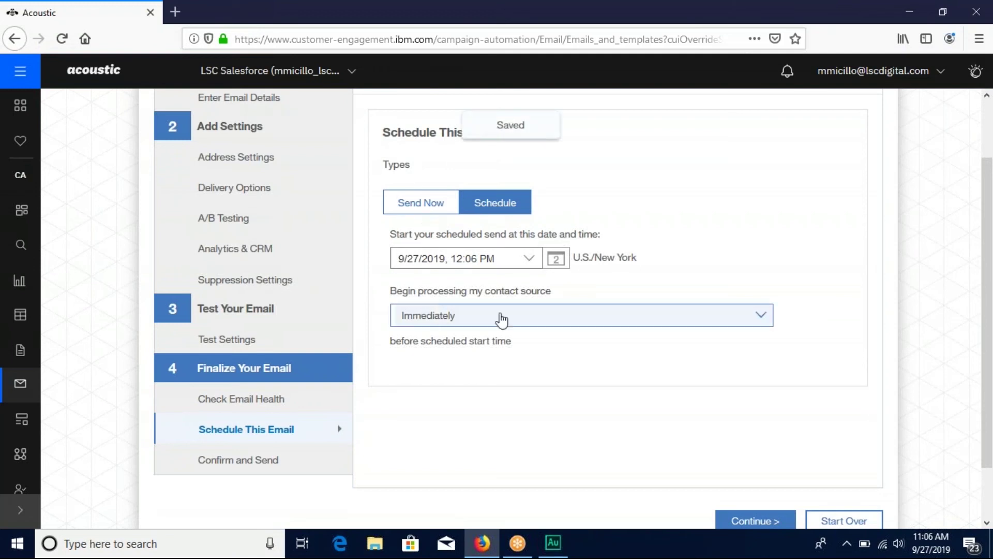
click(529, 260)
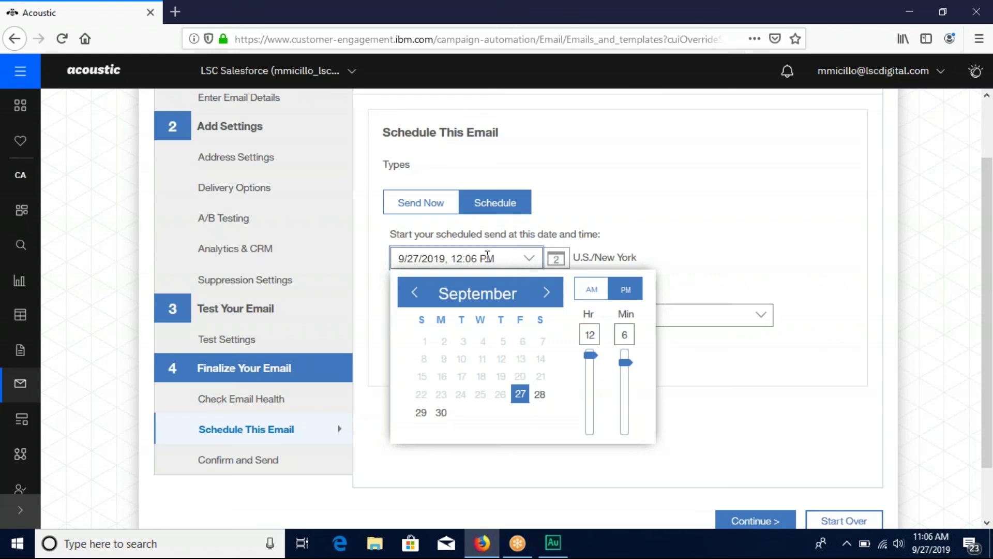
drag(458, 261, 522, 257)
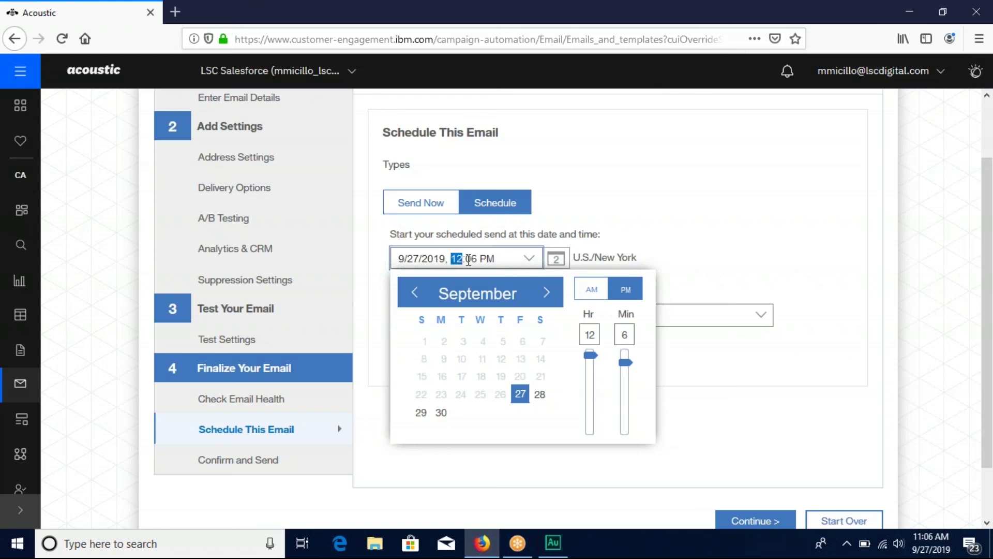
click(514, 257)
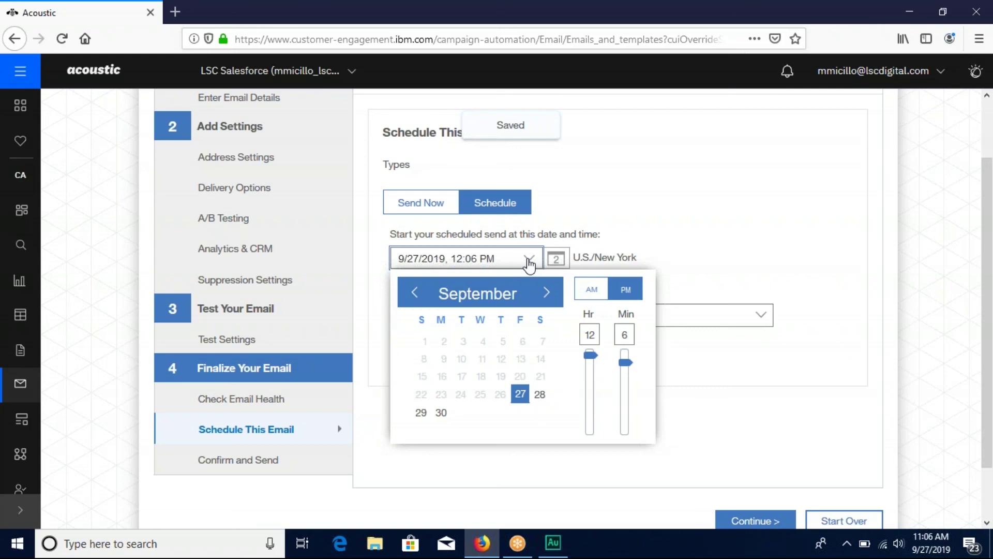
click(528, 259)
click(828, 431)
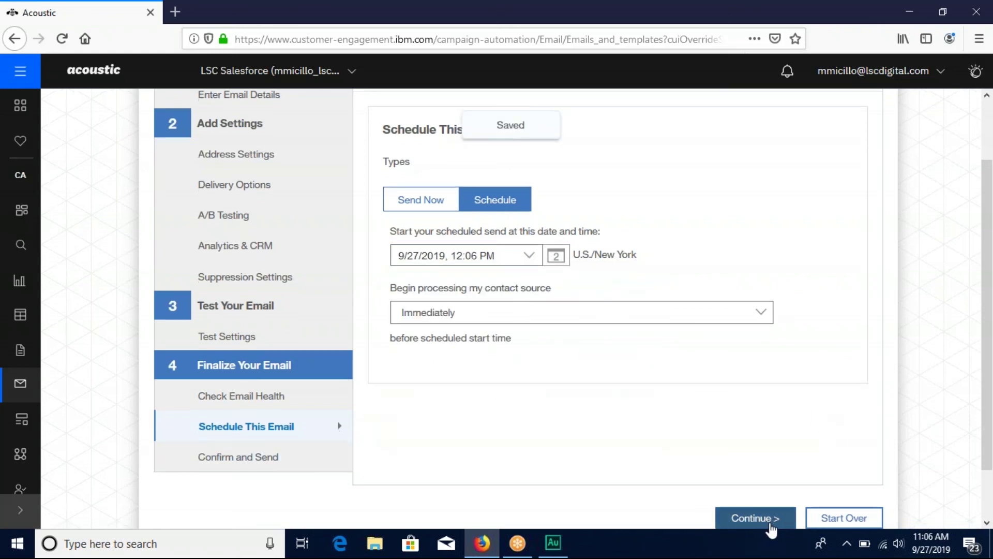
click(770, 522)
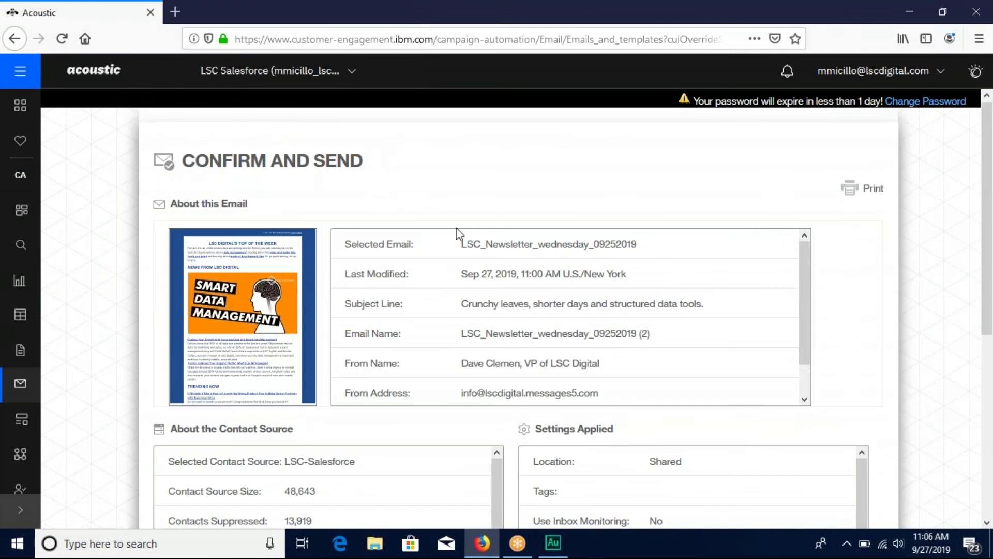
scroll(650, 314, down, 1)
scroll(654, 319, up, 1)
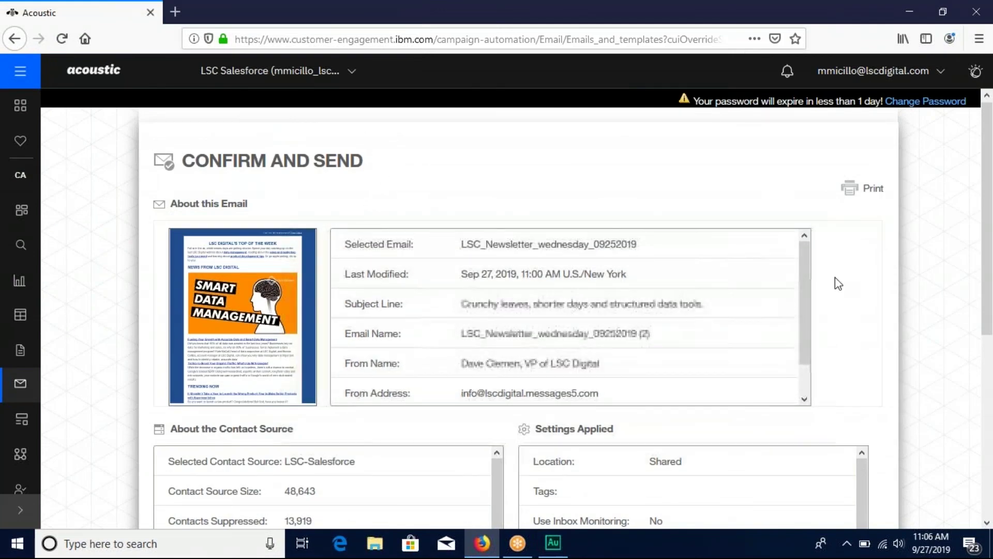
scroll(874, 269, down, 1)
scroll(879, 266, down, 1)
scroll(689, 204, down, 1)
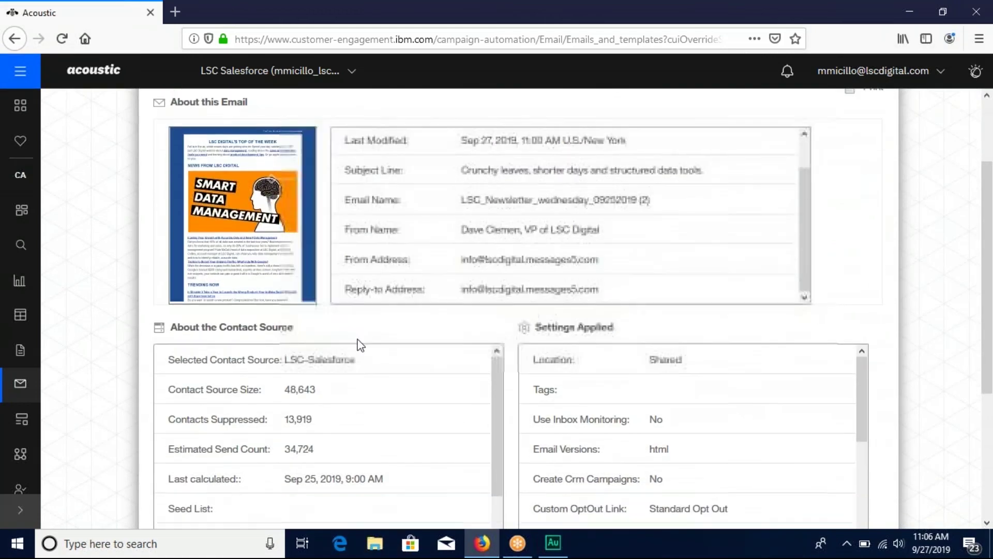
scroll(357, 338, down, 2)
scroll(367, 398, up, 2)
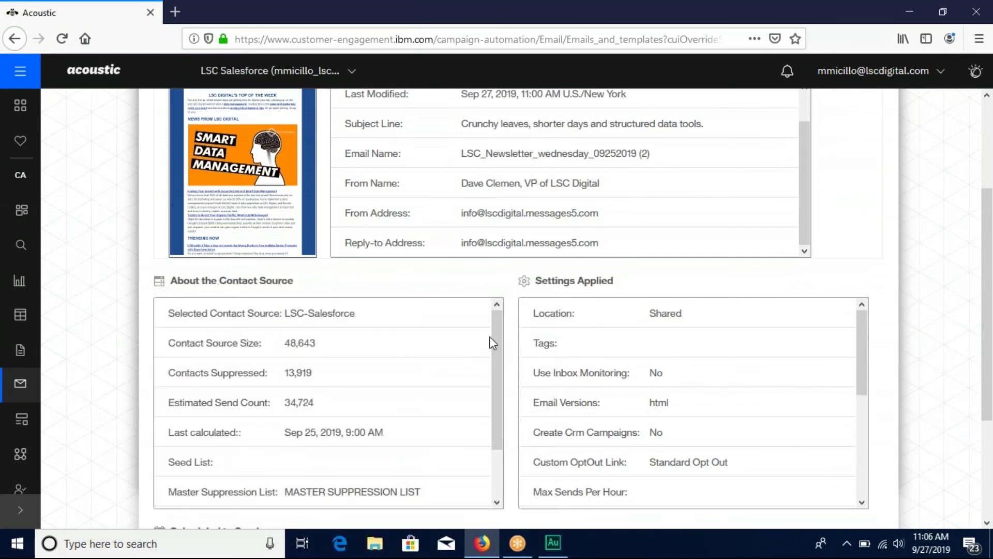
scroll(382, 344, down, 2)
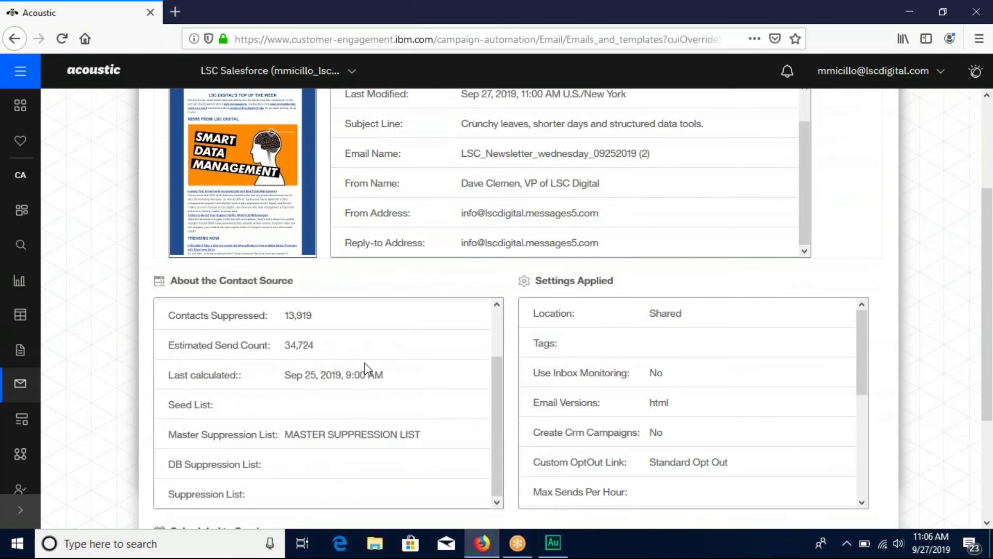
scroll(619, 410, down, 3)
scroll(619, 411, up, 3)
scroll(429, 424, up, 2)
scroll(563, 171, up, 1)
scroll(843, 264, up, 2)
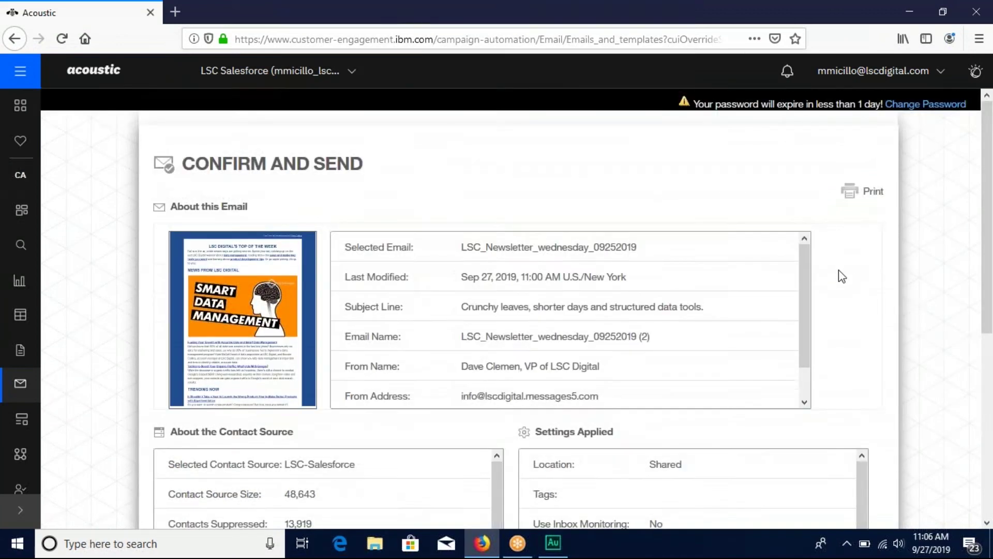
scroll(879, 256, down, 5)
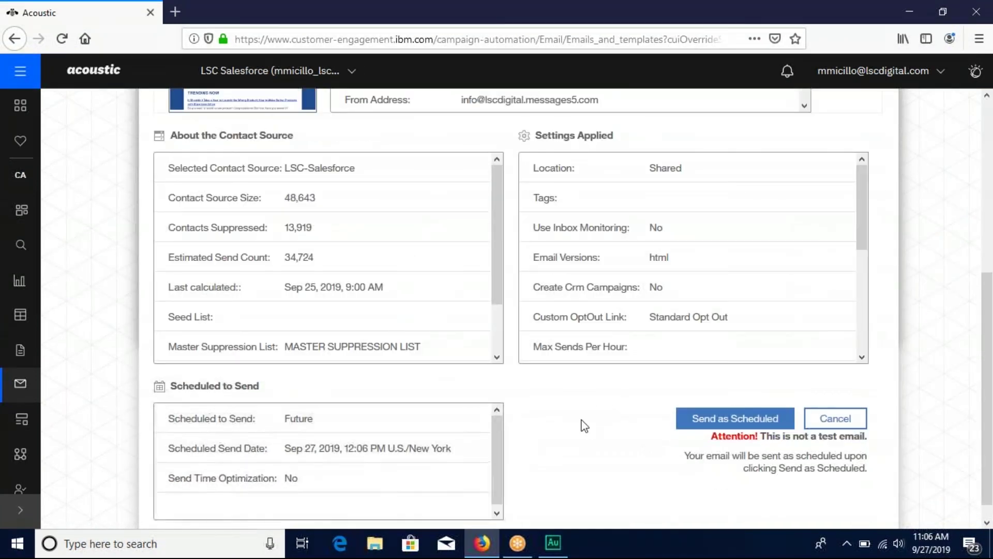